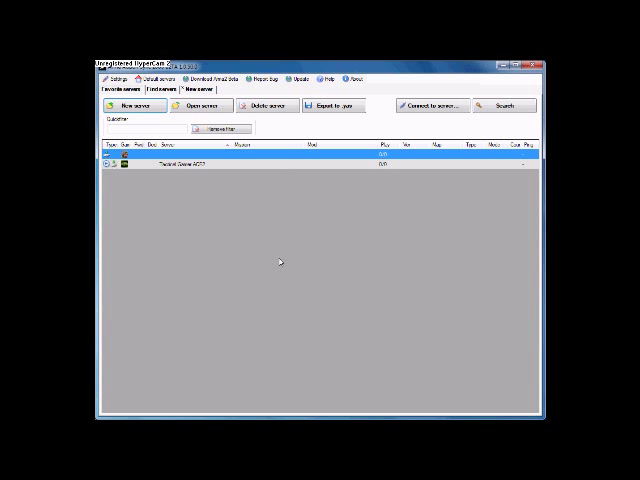
# Start a new server, focus its empty auto-config URL field, and bring up the URL notes
pyautogui.click(124, 108)
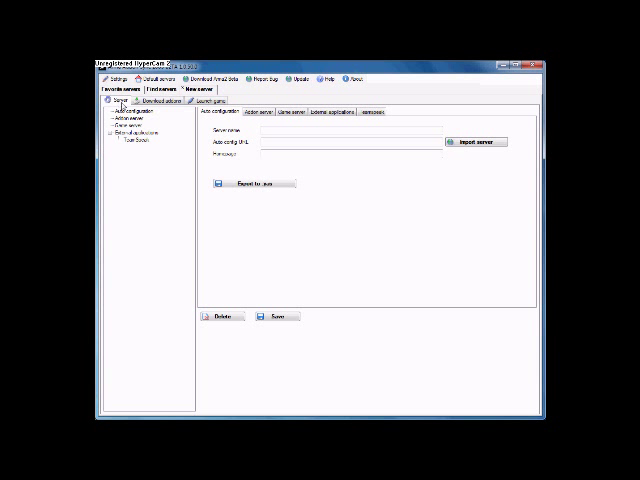
pyautogui.click(274, 142)
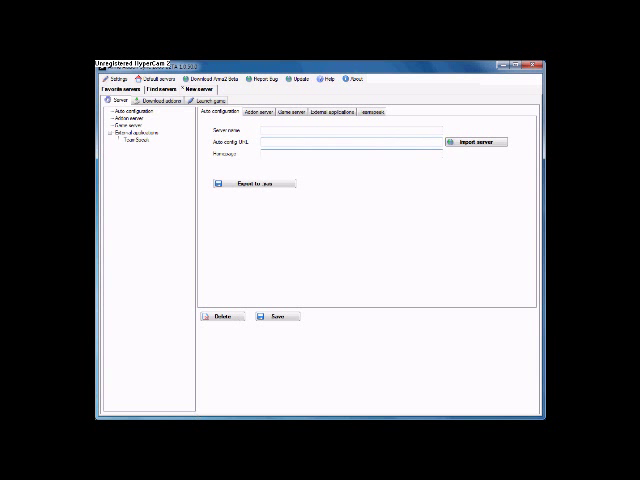
pyautogui.hotkey('alt', 'Tab')
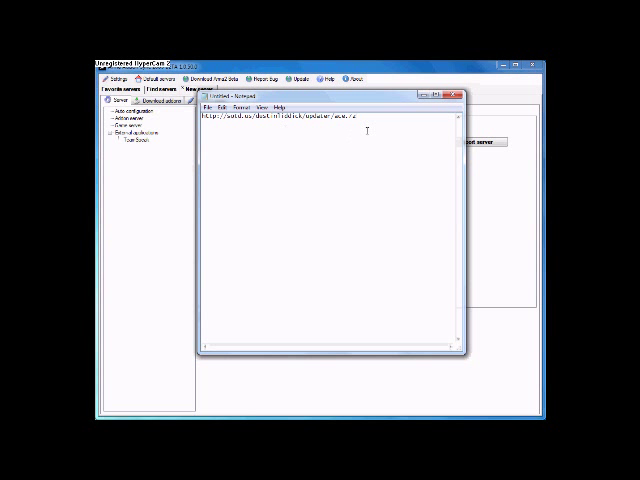
# Copy the URL line from Notepad and put the caret back in AddonSync's URL field
pyautogui.moveTo(361, 116); pyautogui.dragTo(201, 116)
pyautogui.rightClick(237, 117)
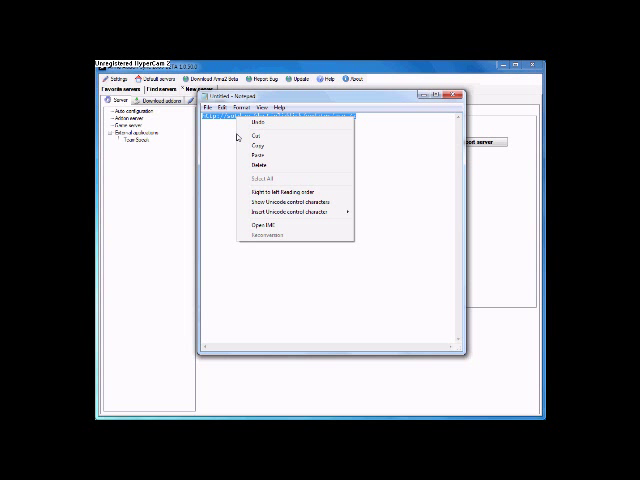
pyautogui.click(245, 155)
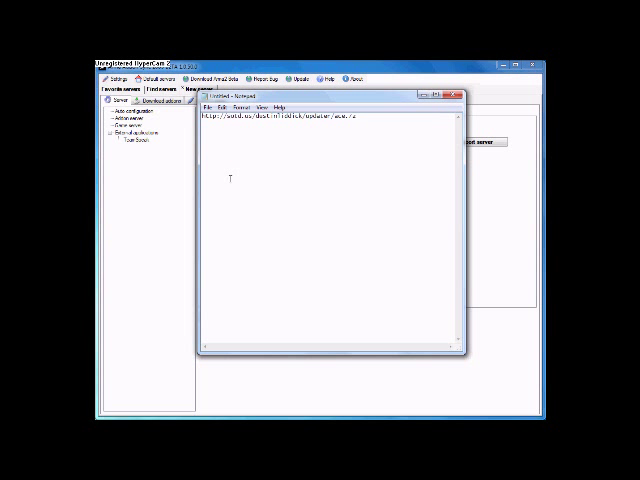
pyautogui.moveTo(357, 117); pyautogui.dragTo(200, 116)
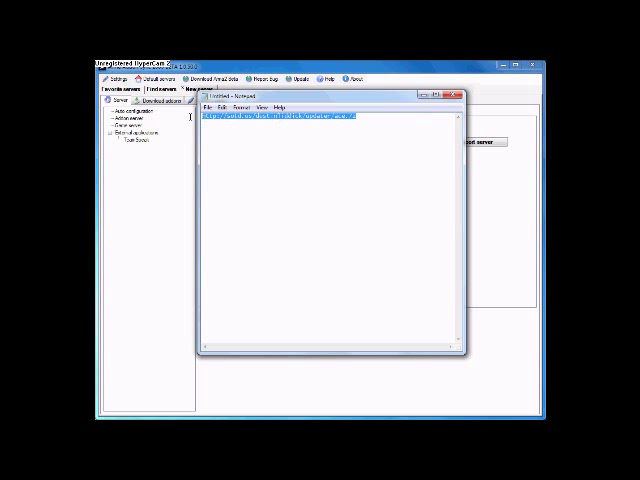
pyautogui.rightClick(245, 117)
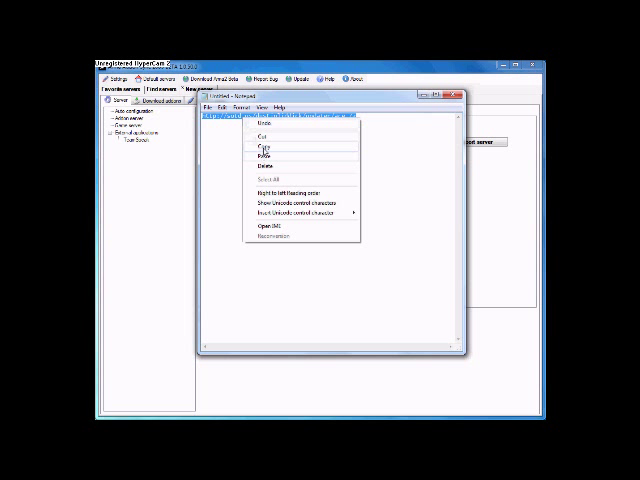
pyautogui.click(263, 147)
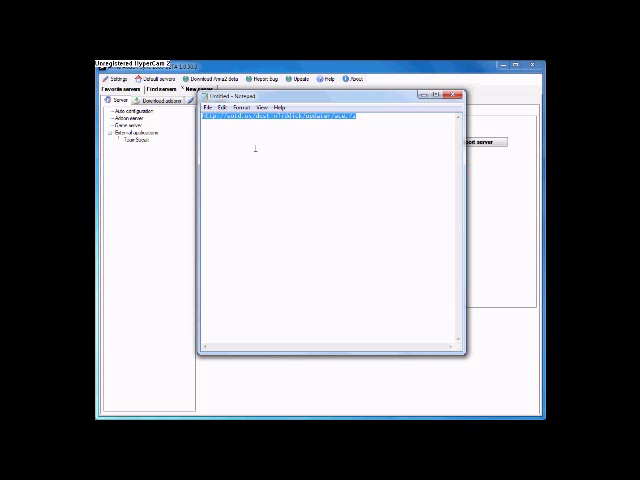
pyautogui.click(166, 204)
pyautogui.click(268, 143)
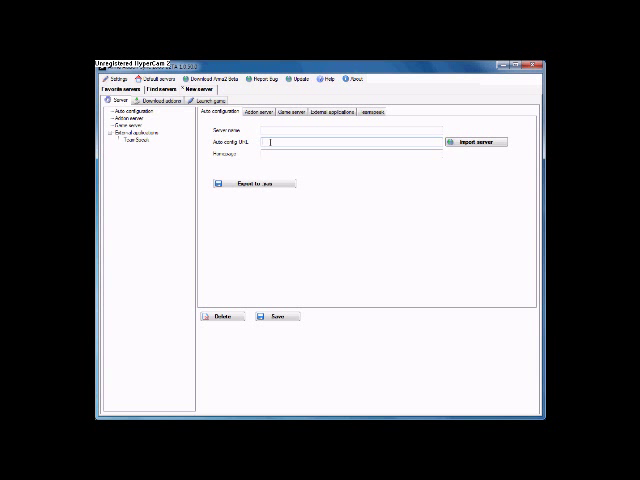
# Paste the URL into Auto config URL and import the Tactical Gamer ACE2 server
pyautogui.rightClick(270, 142)
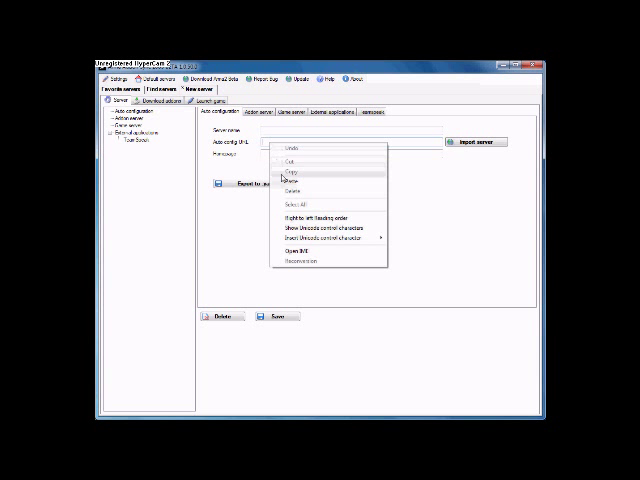
pyautogui.click(288, 182)
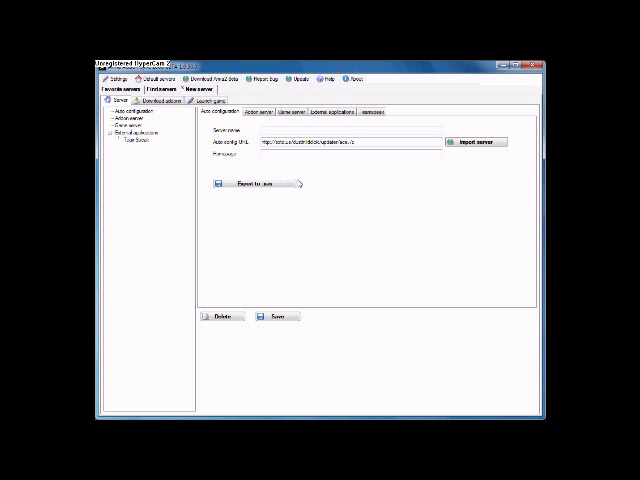
pyautogui.click(463, 145)
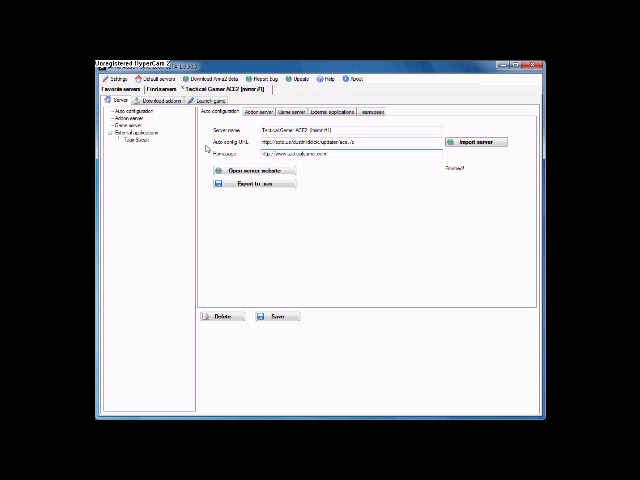
# Check Favorite servers for the new entry, then open Tactical Gamer ACE2's Download addons page
pyautogui.click(121, 89)
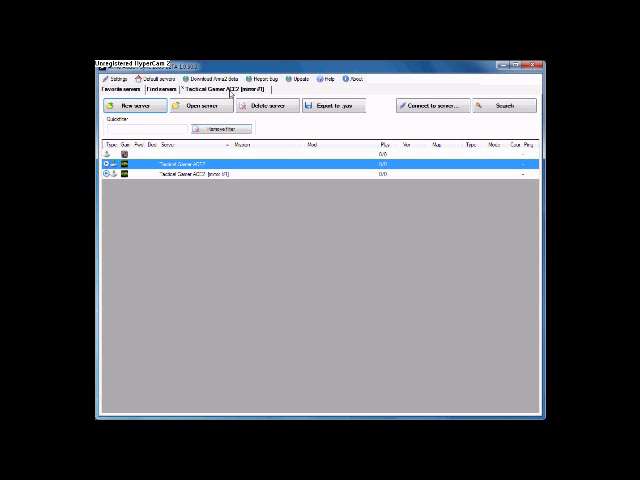
pyautogui.click(228, 89)
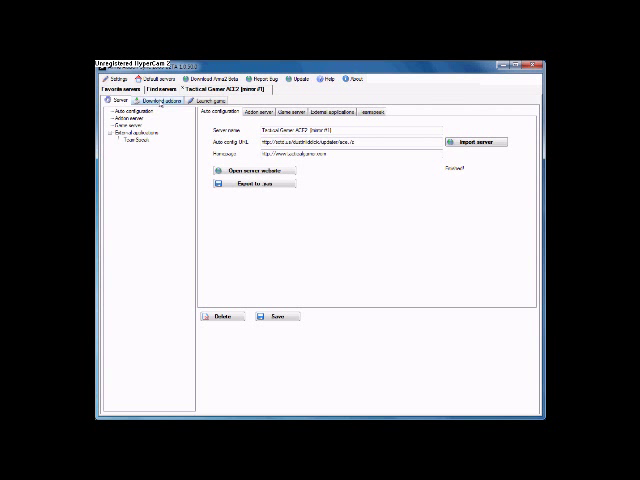
pyautogui.click(160, 103)
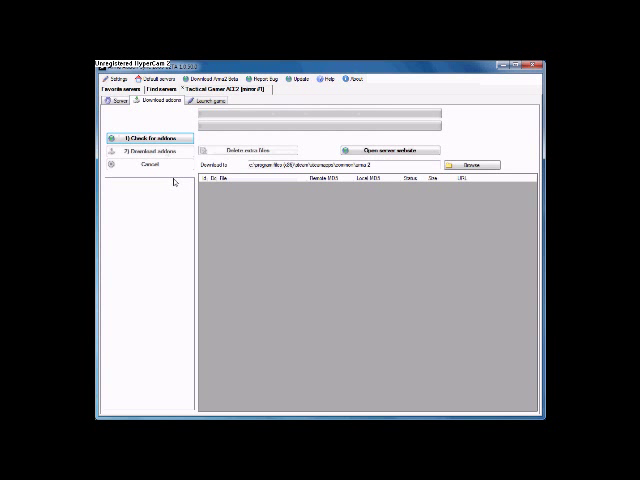
# Run 'Check for addons' to mark the server's files OK, Changed or New (113 MB)
pyautogui.click(150, 138)
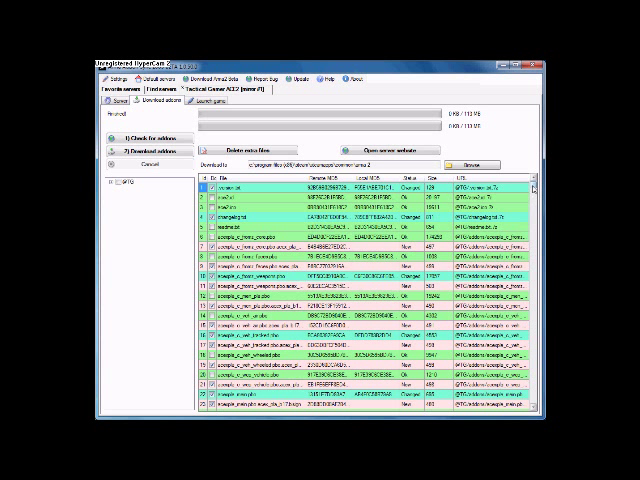
pyautogui.moveTo(532, 188)
pyautogui.mouseDown()
pyautogui.moveTo(530, 299)
pyautogui.moveTo(532, 185)
pyautogui.mouseUp()
pyautogui.scroll(-1, 365, 300)
pyautogui.scroll(-1, 365, 300)
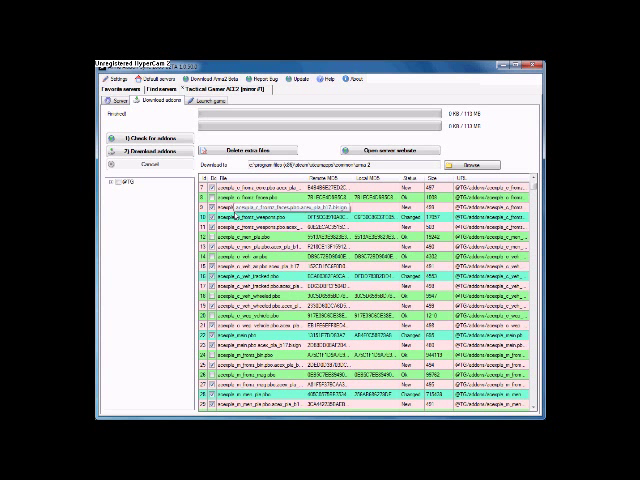
pyautogui.click(117, 183)
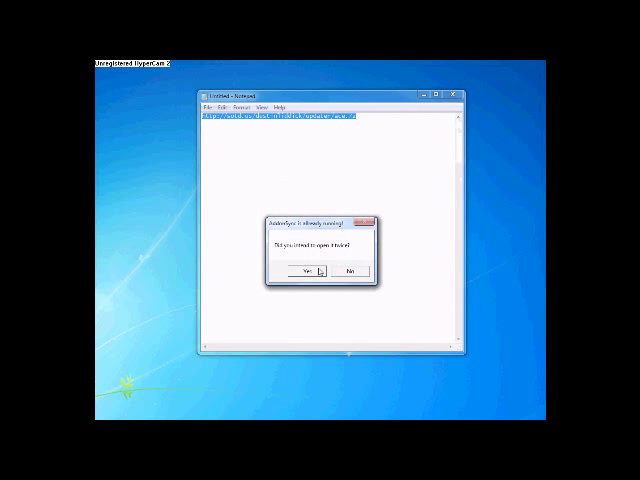
# Decline a second instance, delete the [armor VI] server, and open Tactical Gamer ACE2's launch page
pyautogui.click(347, 273)
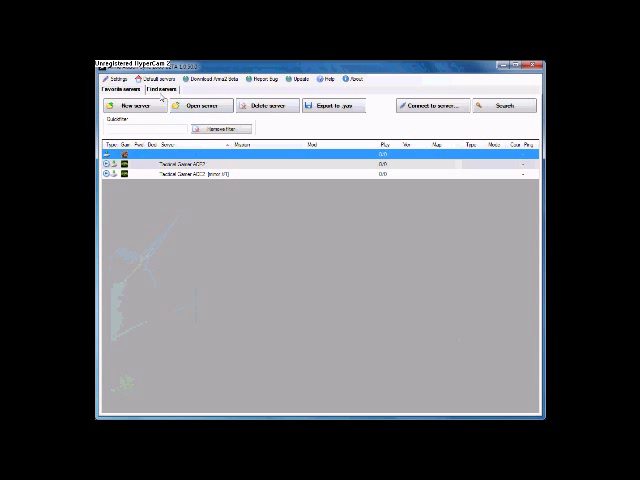
pyautogui.click(194, 175)
pyautogui.click(267, 105)
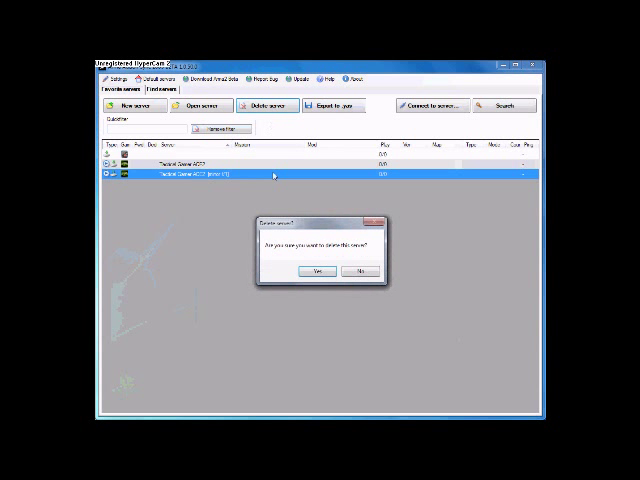
pyautogui.click(317, 270)
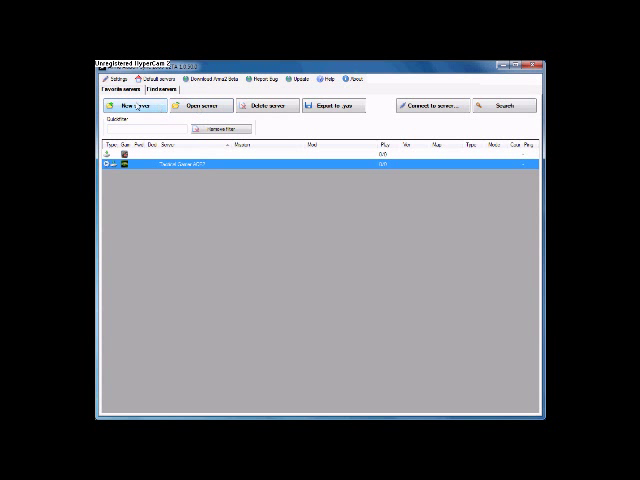
pyautogui.doubleClick(200, 164)
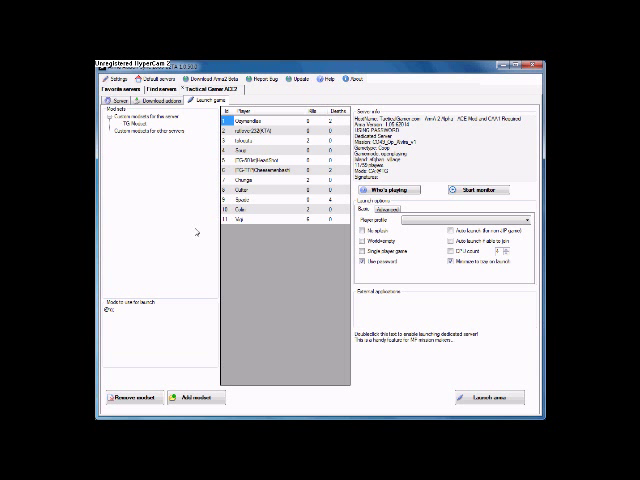
# Bring the Notepad window with the auto-config URL over the launch page
pyautogui.click(509, 403)
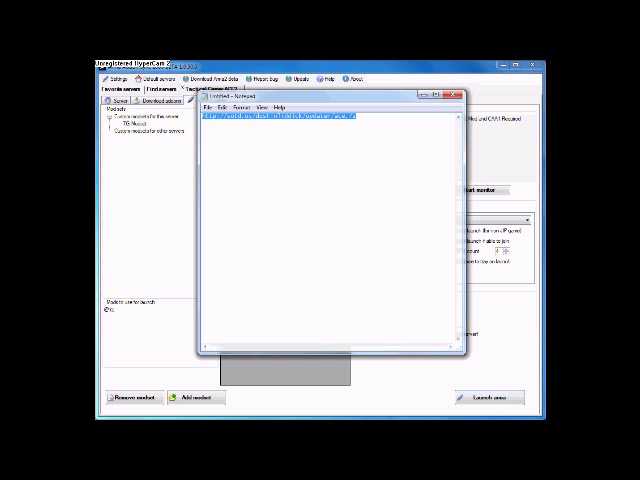
# Place the caret after 'update' in the URL's folder name in Notepad
pyautogui.click(329, 248)
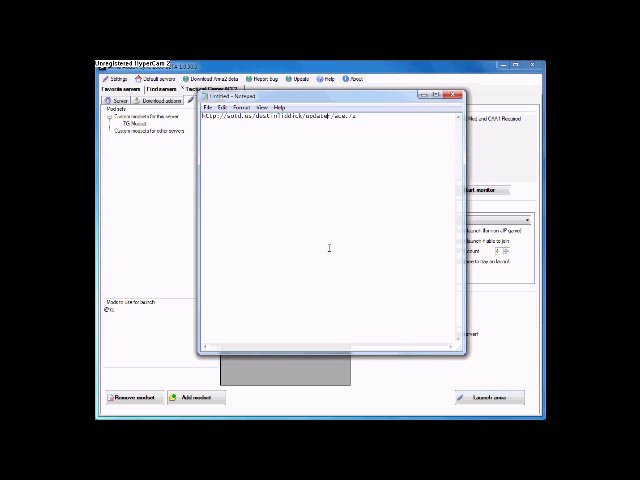
pyautogui.write('r')
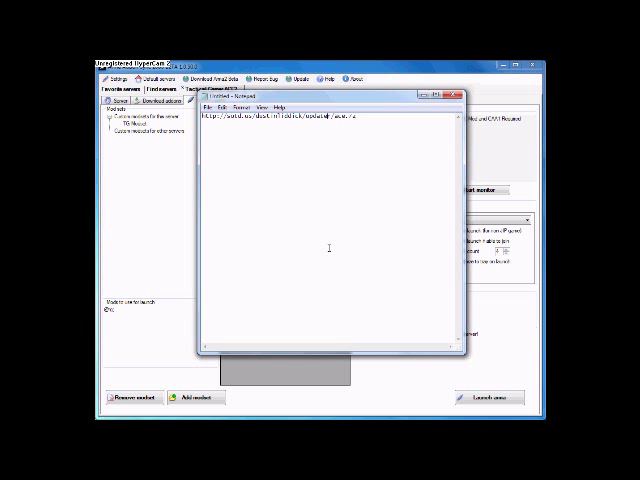